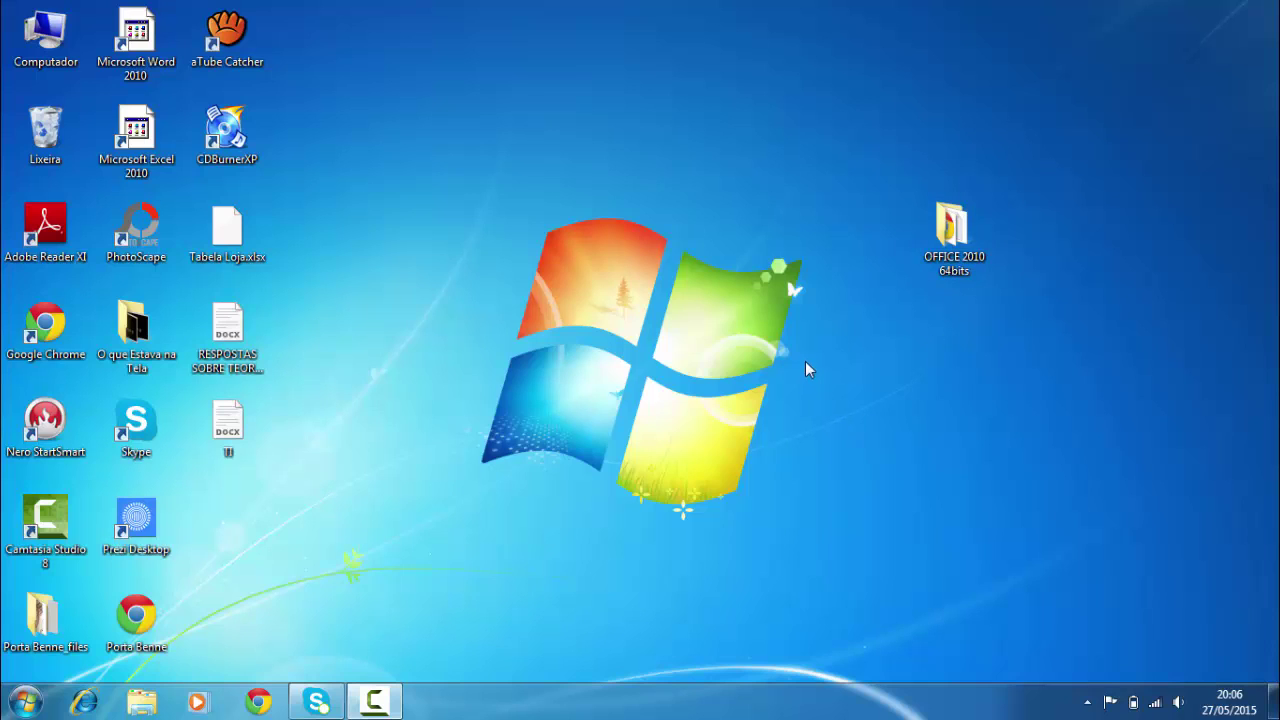
Run setup from the OFFICE 2010 64bits folder to start the Office Professional Plus 2010 installer.
{"action": "mouse_move", "coordinate": [816, 193]}
{"action": "left_mouse_down"}
{"action": "mouse_move", "coordinate": [438, 543]}
{"action": "mouse_move", "coordinate": [839, 160]}
{"action": "left_mouse_up"}
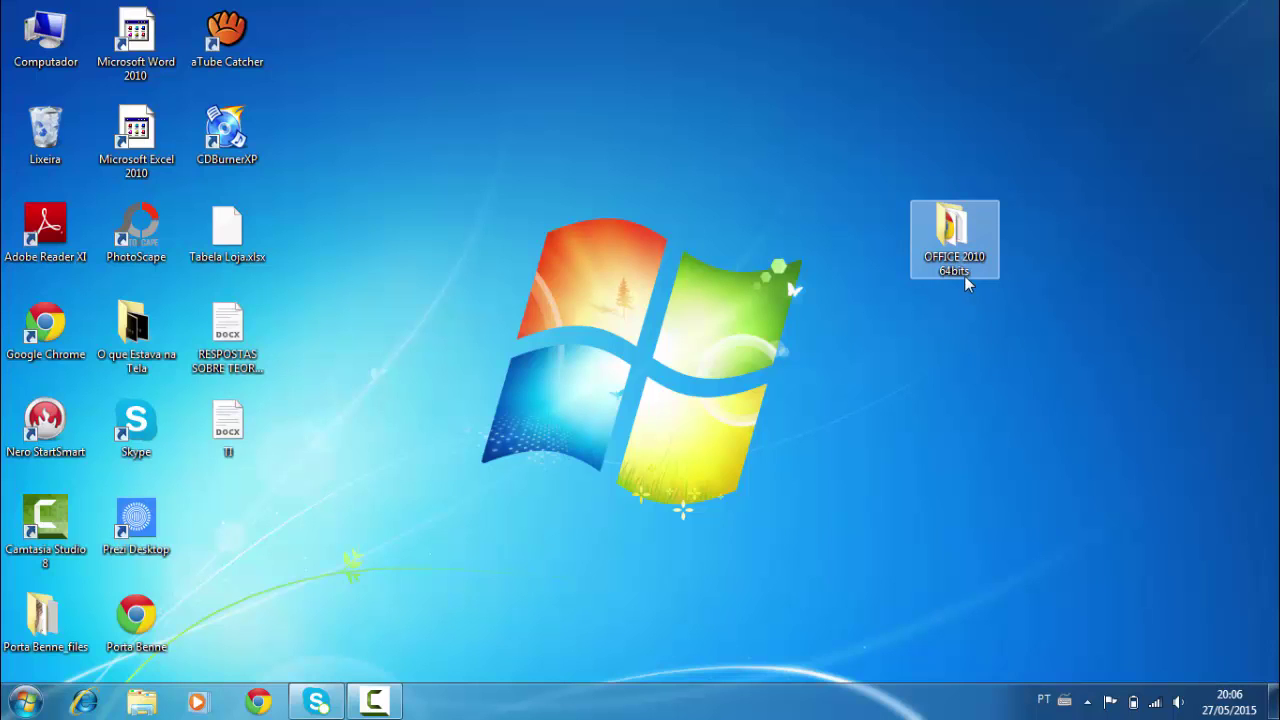
{"action": "mouse_move", "coordinate": [953, 238]}
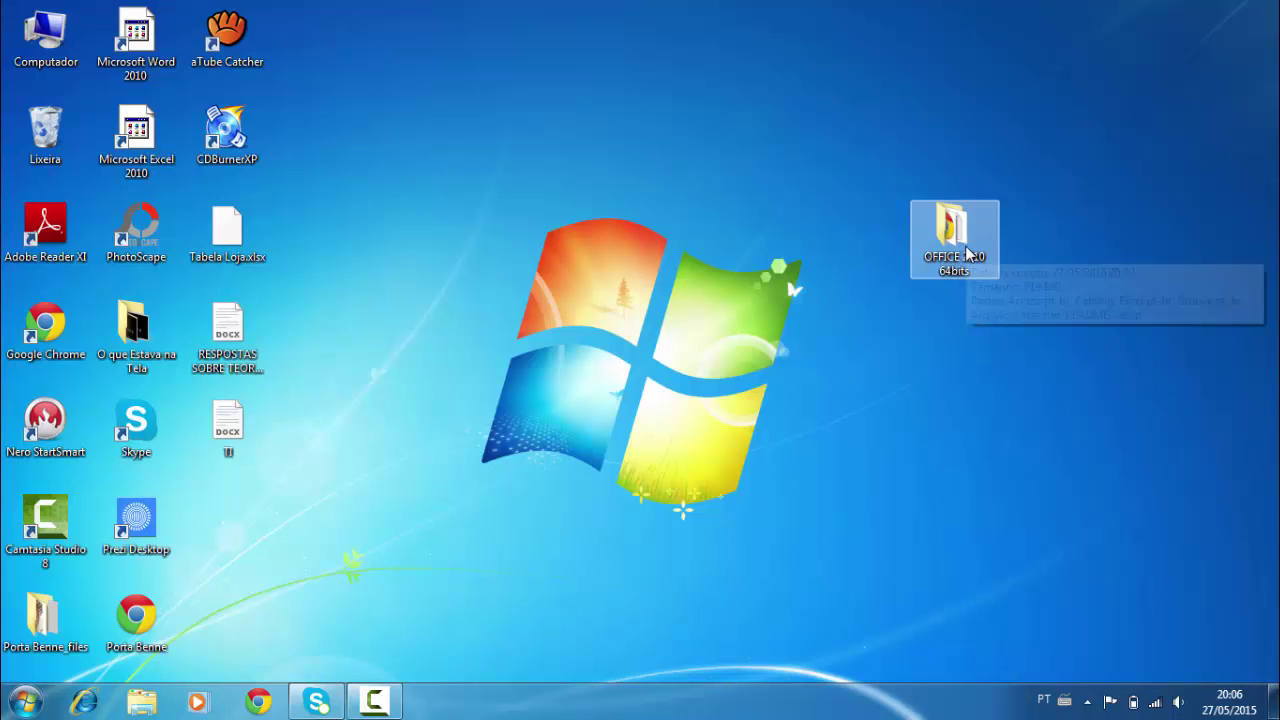
{"action": "double_click", "coordinate": [966, 253]}
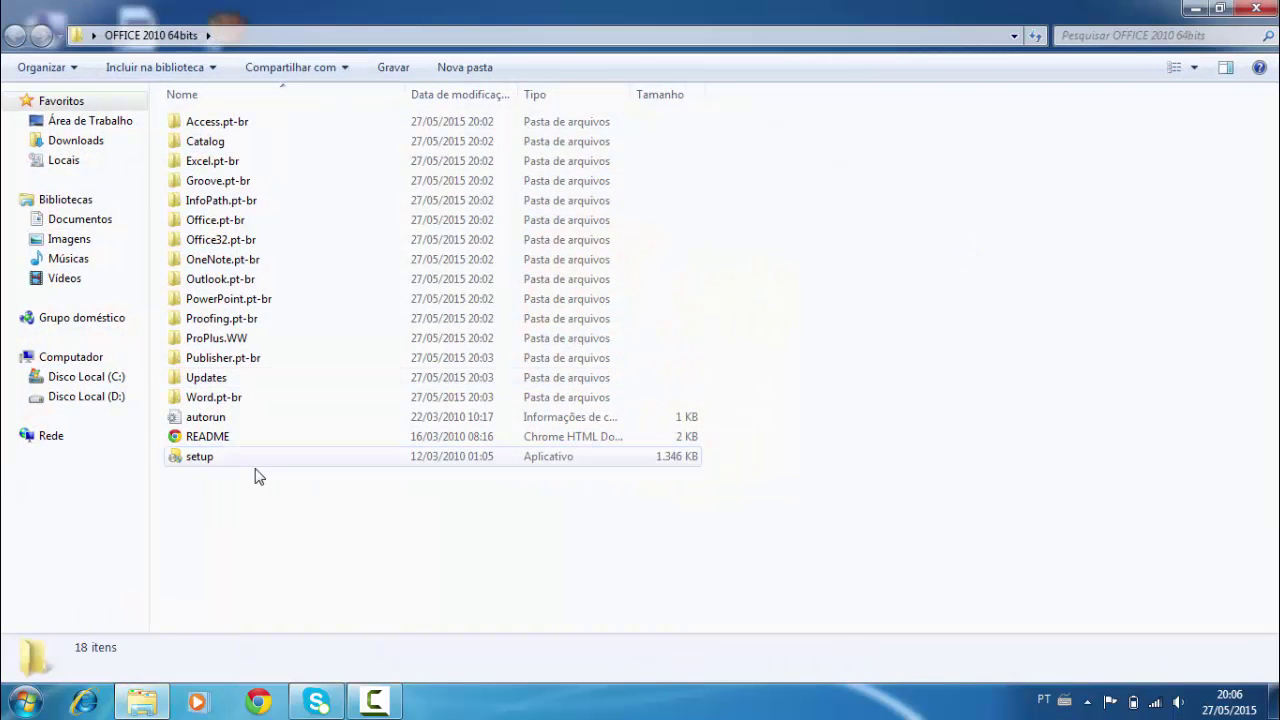
{"action": "left_click", "coordinate": [213, 464]}
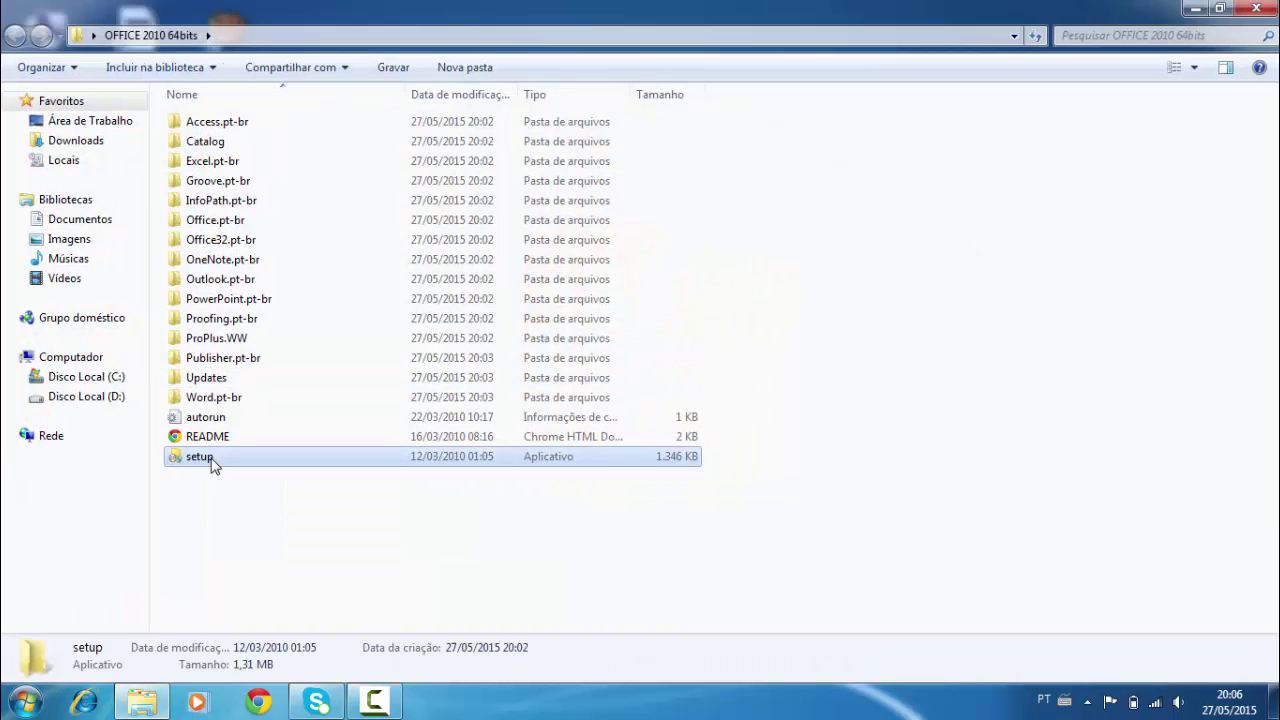
{"action": "double_click", "coordinate": [213, 464]}
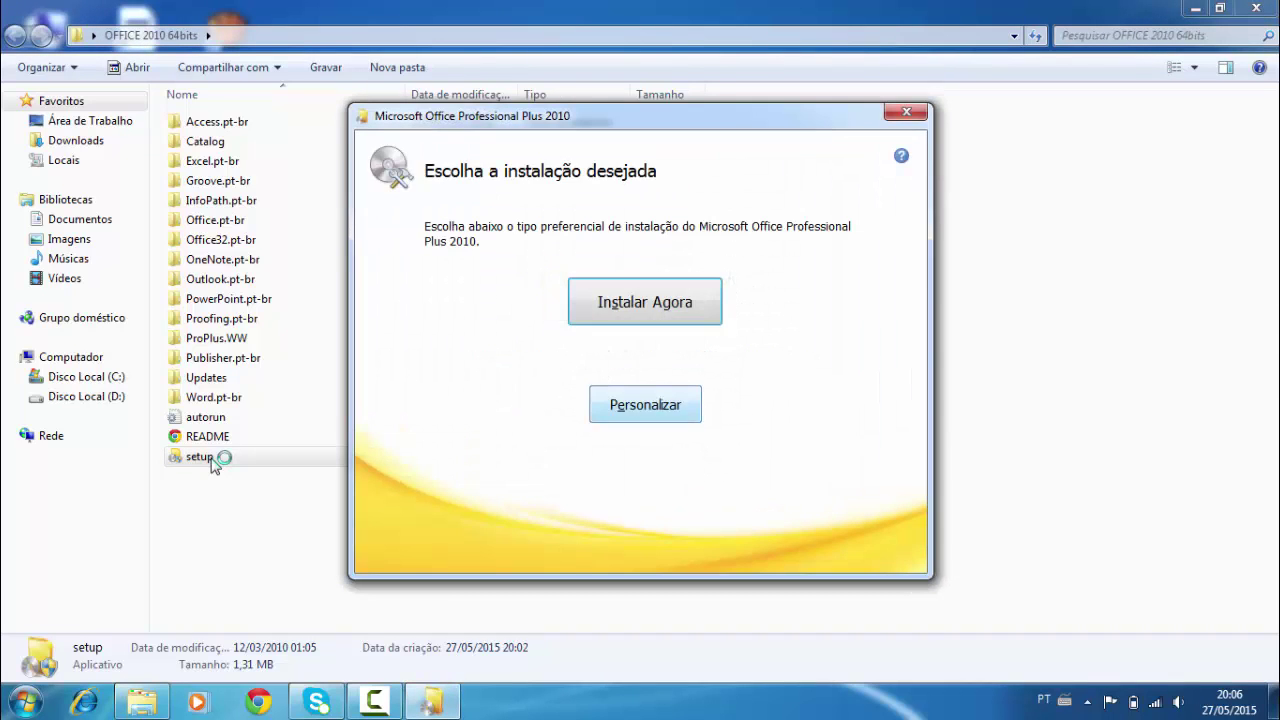
Start the default full installation with Instalar Agora and let it complete.
{"action": "left_click", "coordinate": [648, 314]}
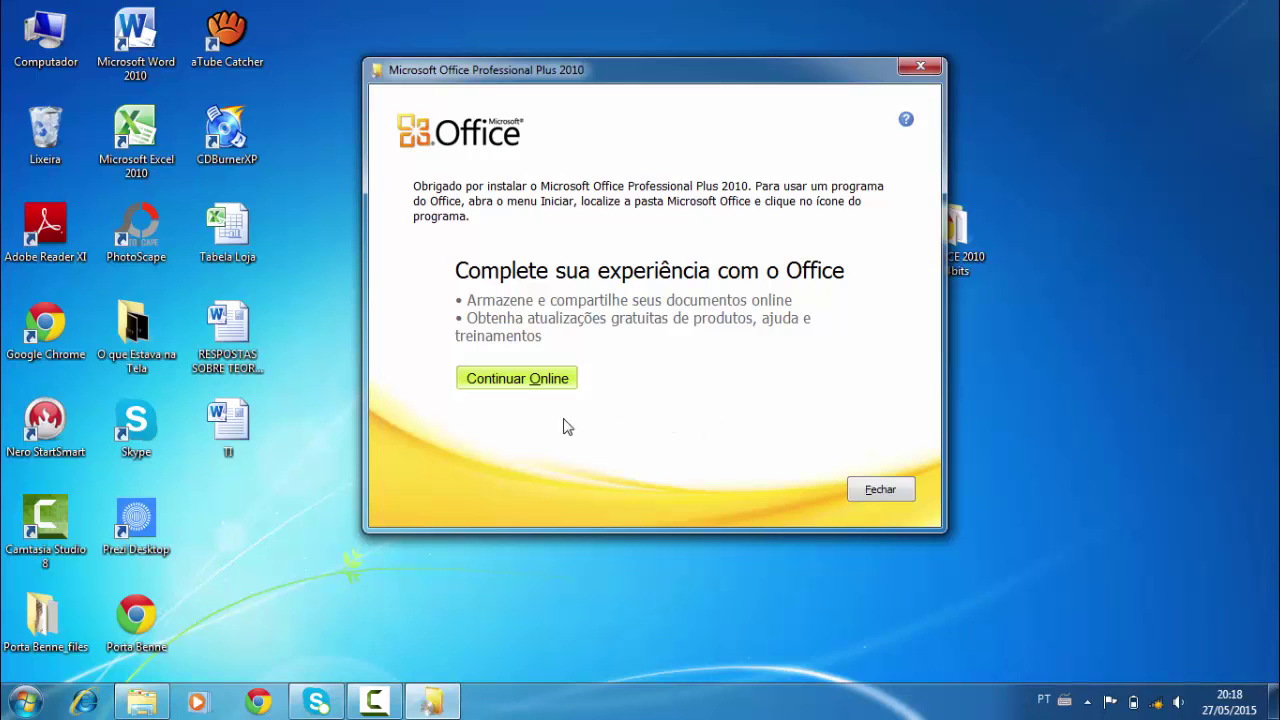
Close the finished Office installer with Fechar.
{"action": "left_click", "coordinate": [880, 490]}
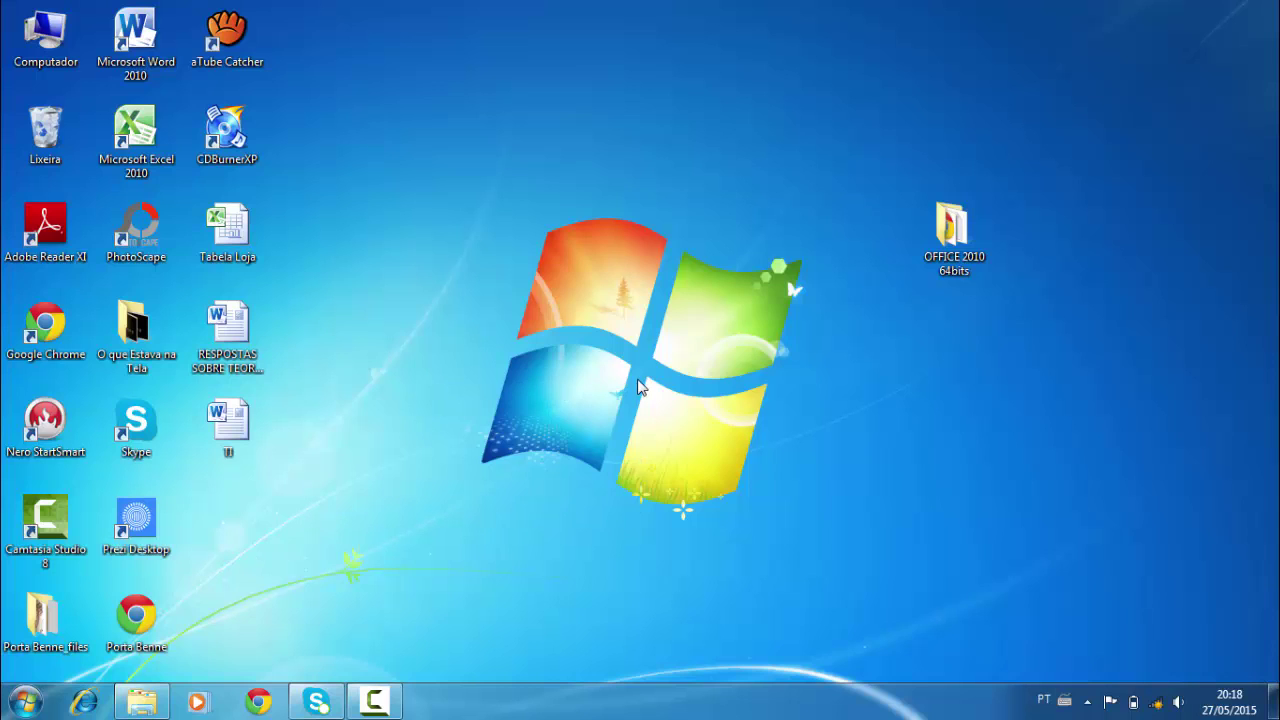
Expand the Microsoft Office group under Todos os Programas in the Start menu.
{"action": "left_click", "coordinate": [27, 706]}
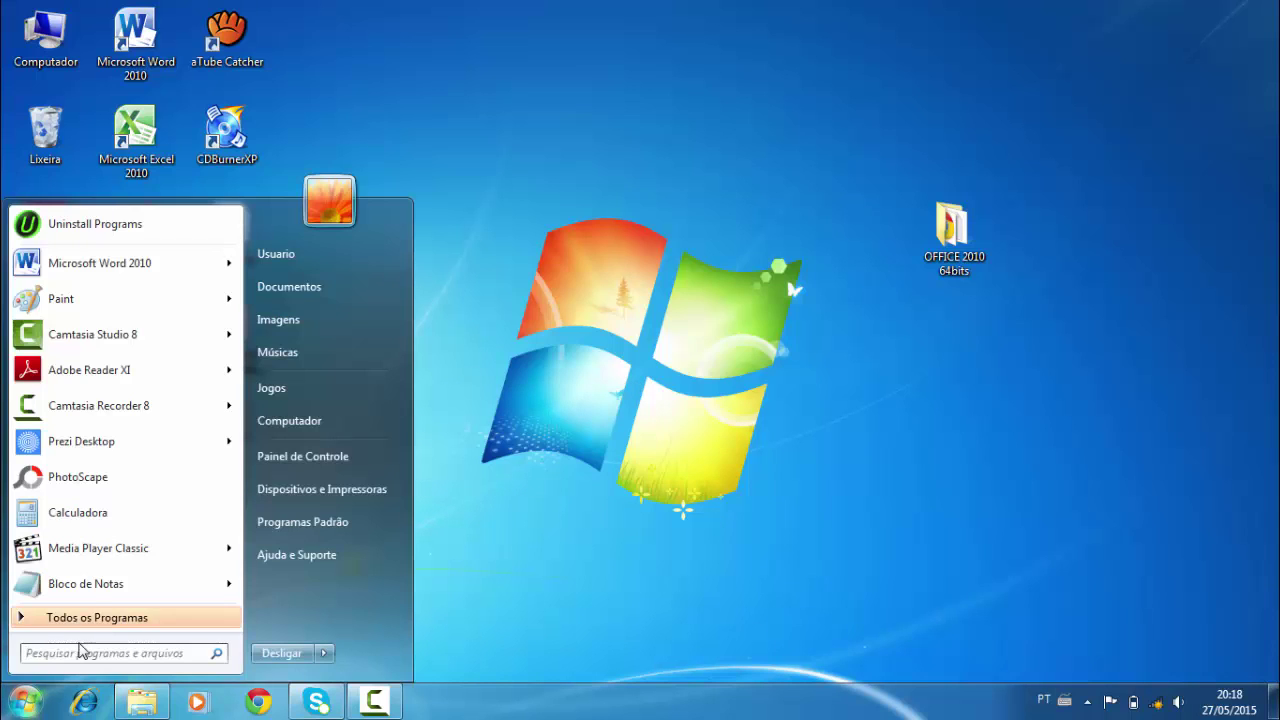
{"action": "left_click", "coordinate": [88, 617]}
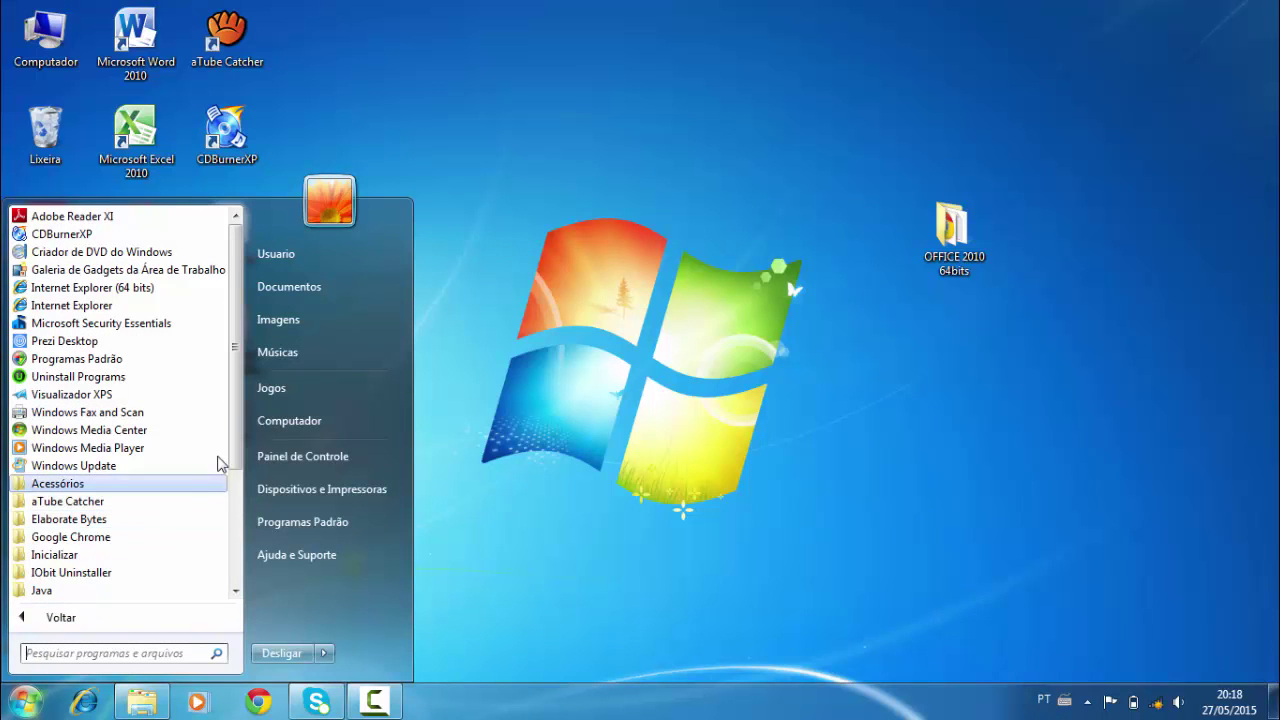
{"action": "scroll", "coordinate": [240, 450], "scroll_direction": "down", "scroll_amount": 2}
{"action": "left_click_drag", "start_coordinate": [240, 460], "coordinate": [243, 489]}
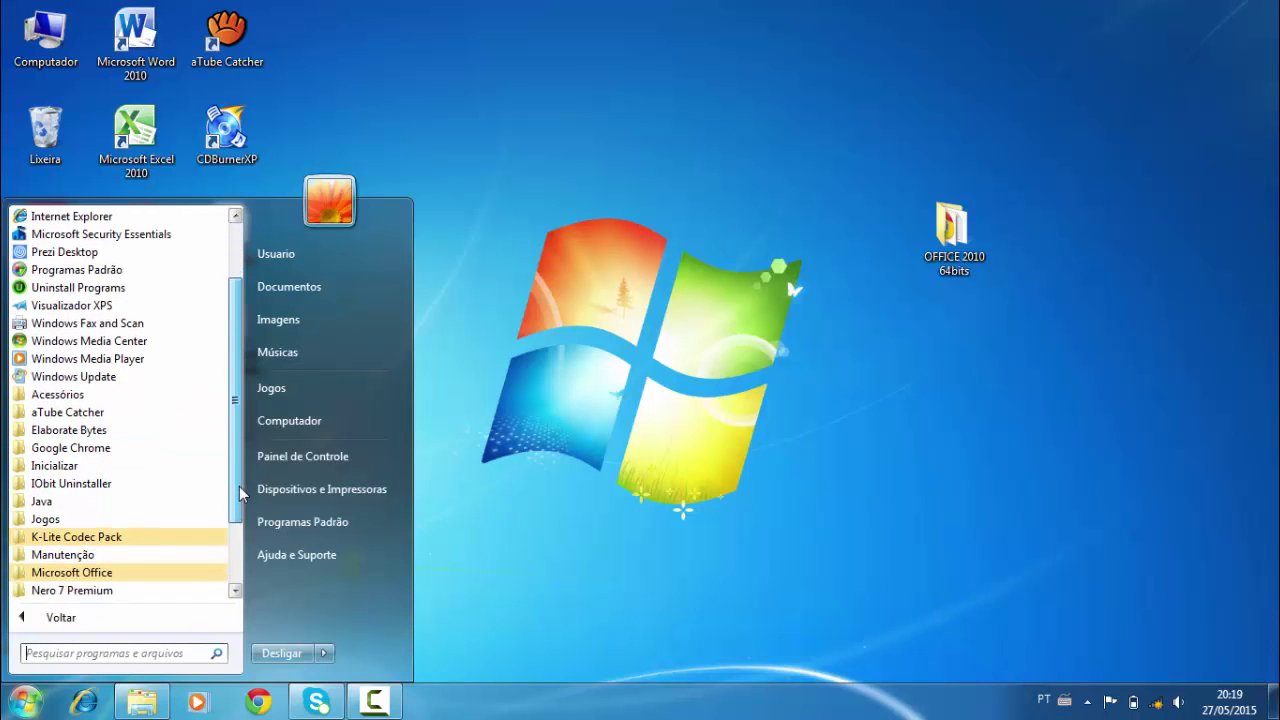
{"action": "left_click", "coordinate": [126, 580]}
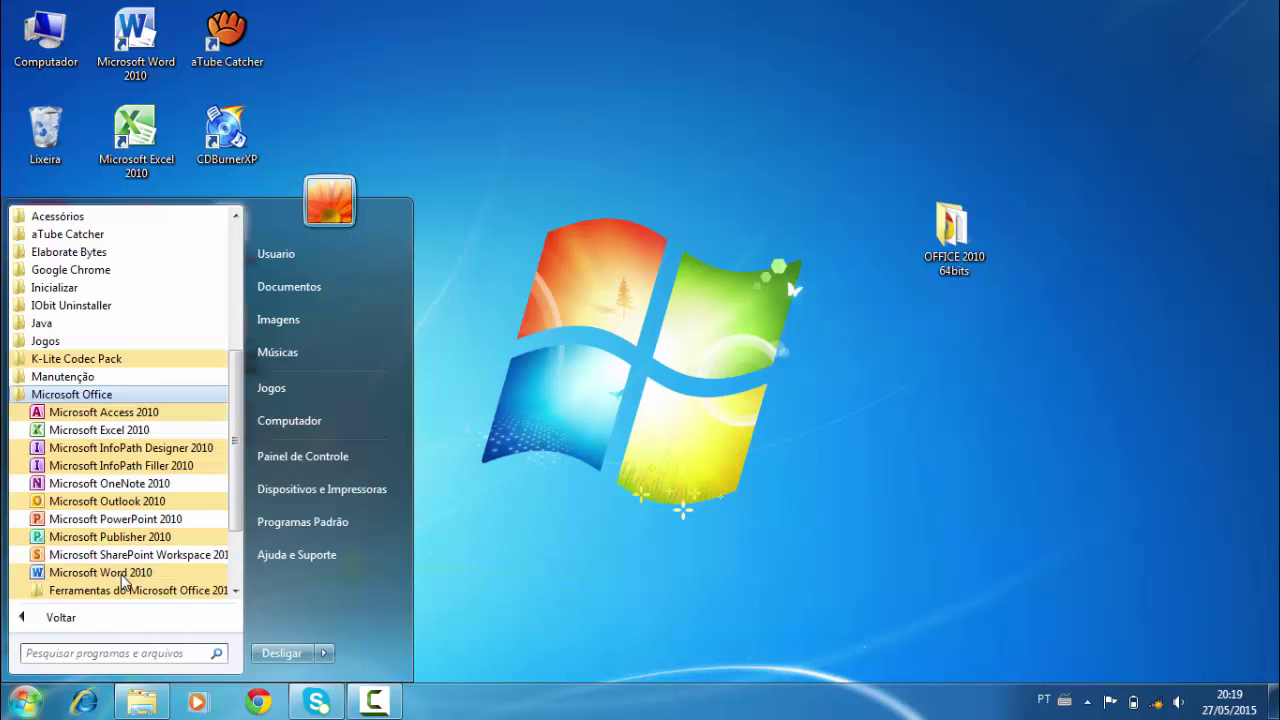
{"action": "scroll", "coordinate": [238, 488], "scroll_direction": "down", "scroll_amount": 1}
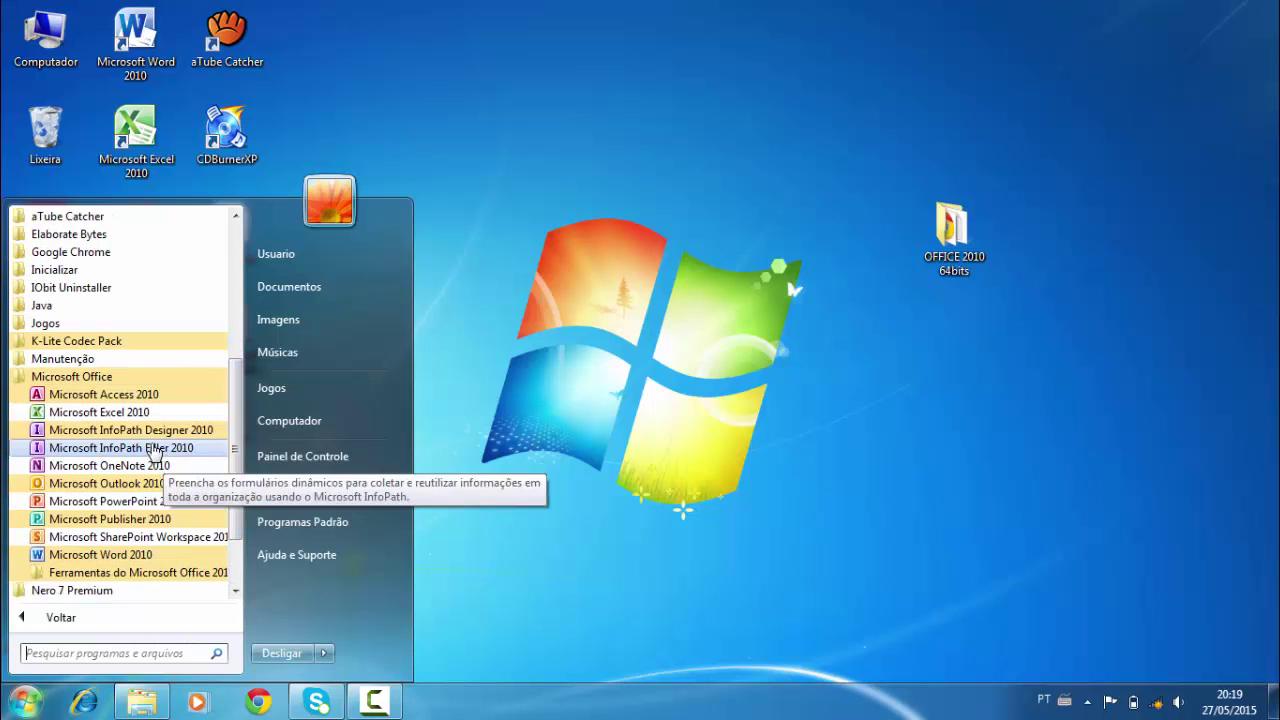
Send Excel, PowerPoint and Word 2010 to the desktop as shortcuts.
{"action": "right_click", "coordinate": [139, 412]}
{"action": "mouse_move", "coordinate": [200, 275]}
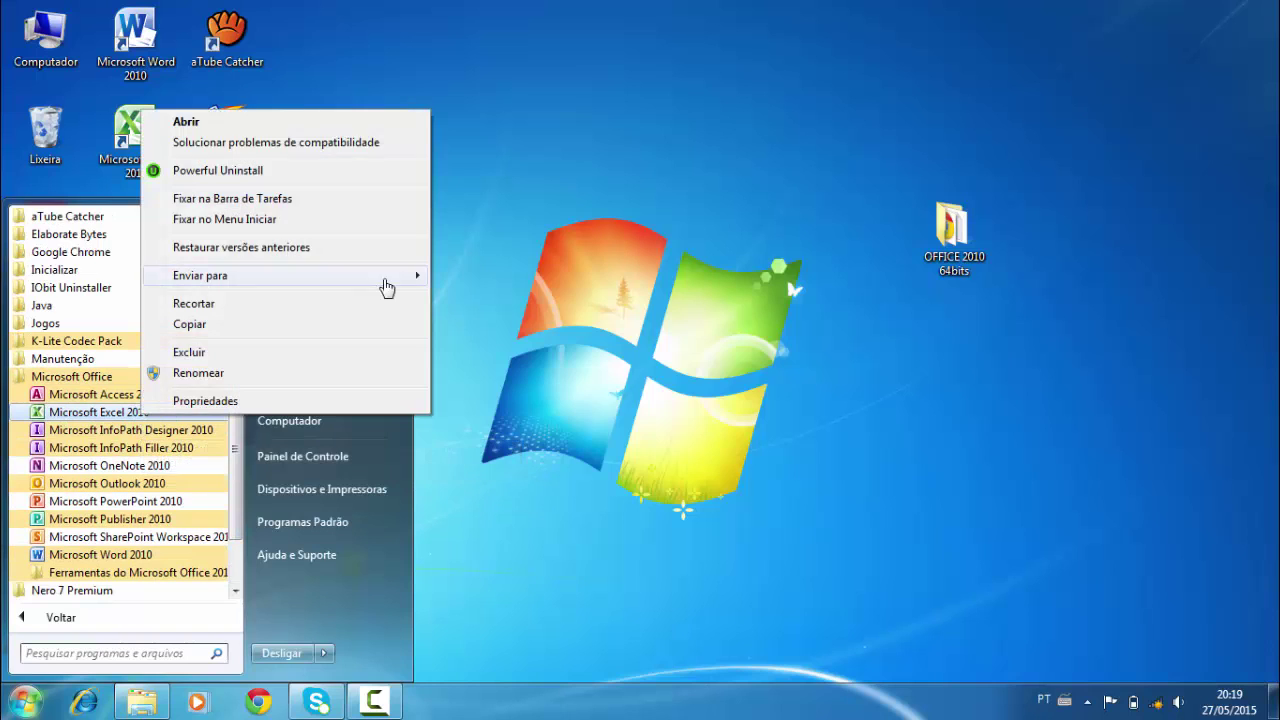
{"action": "left_click", "coordinate": [441, 277]}
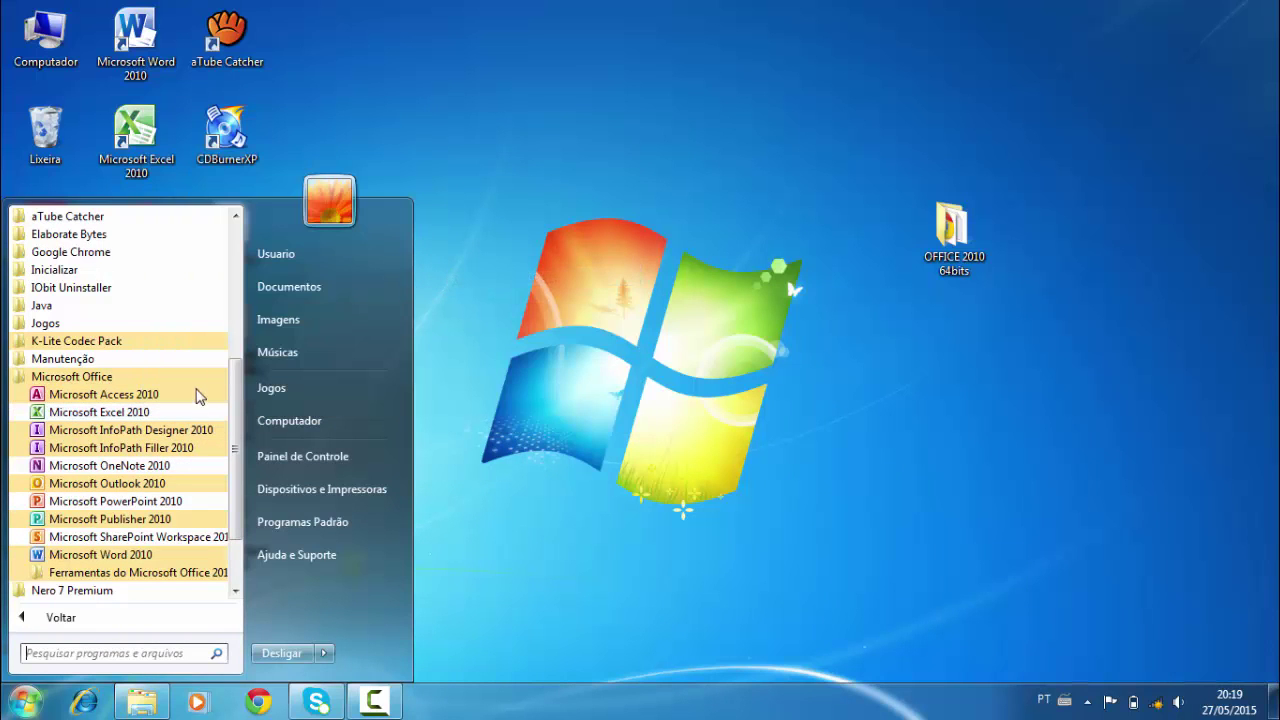
{"action": "right_click", "coordinate": [101, 507]}
{"action": "mouse_move", "coordinate": [250, 360]}
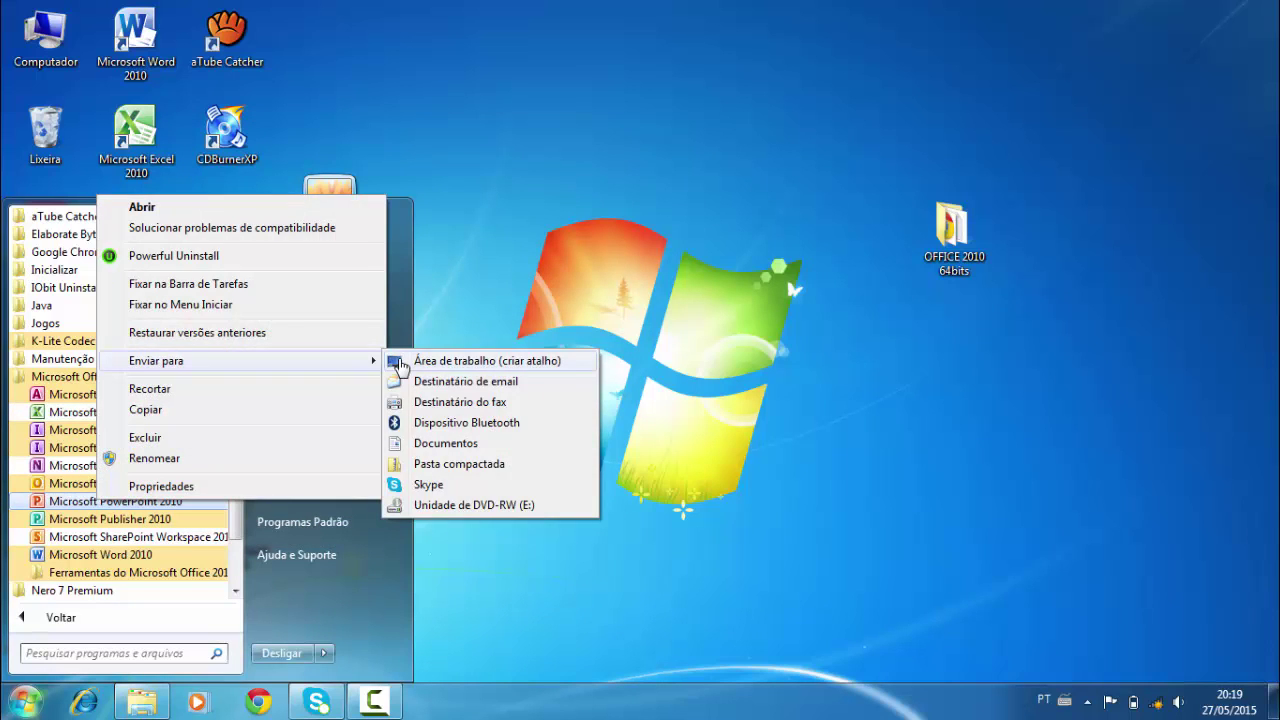
{"action": "left_click", "coordinate": [470, 361]}
{"action": "right_click", "coordinate": [114, 556]}
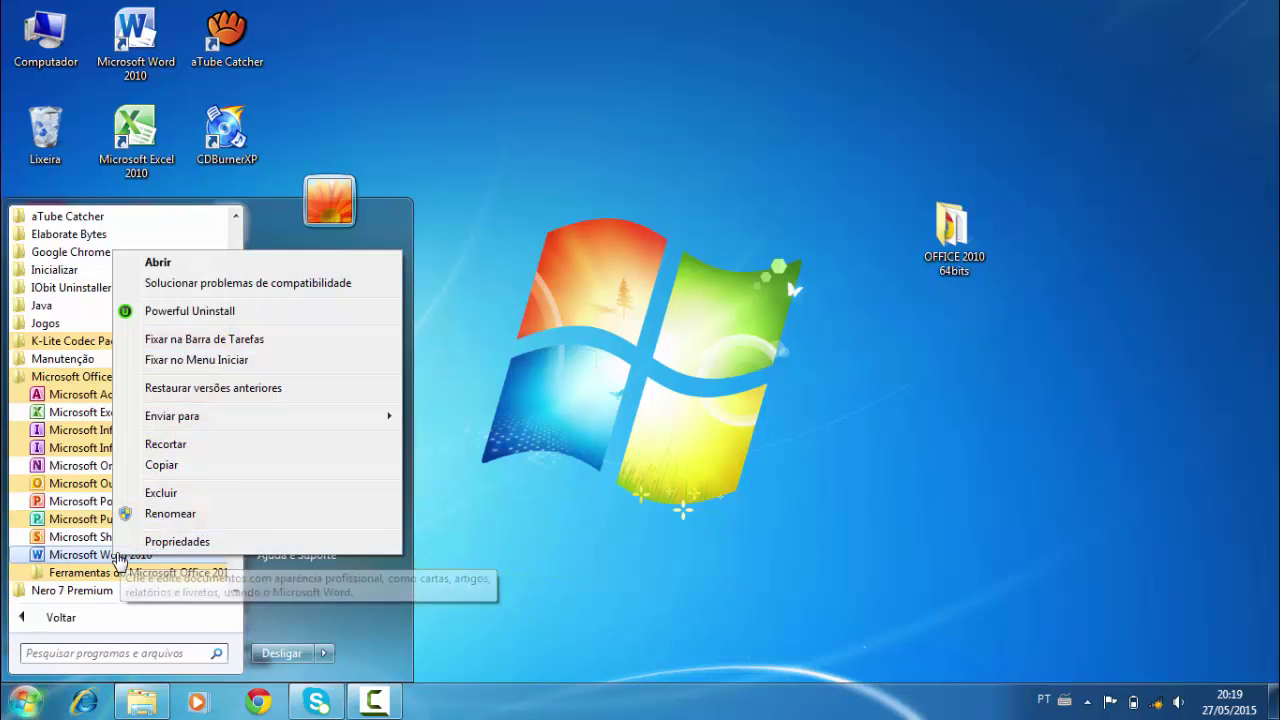
{"action": "left_click", "coordinate": [420, 416]}
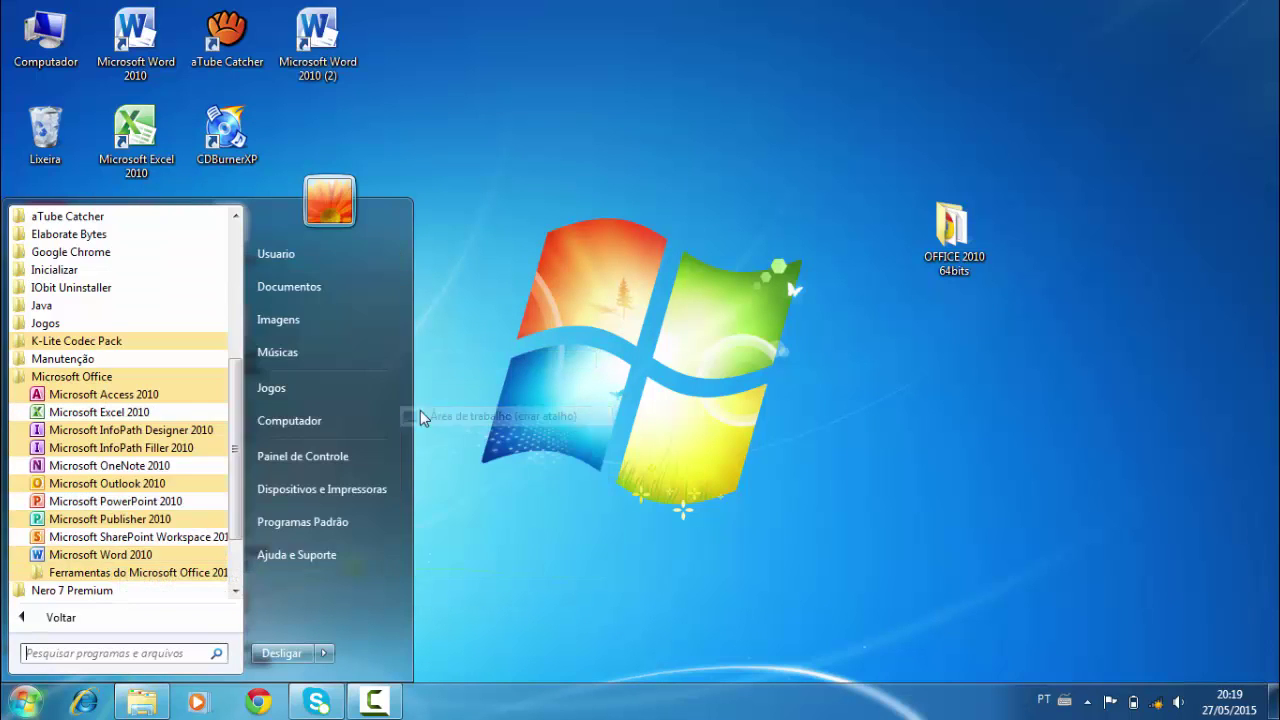
{"action": "left_click", "coordinate": [520, 416]}
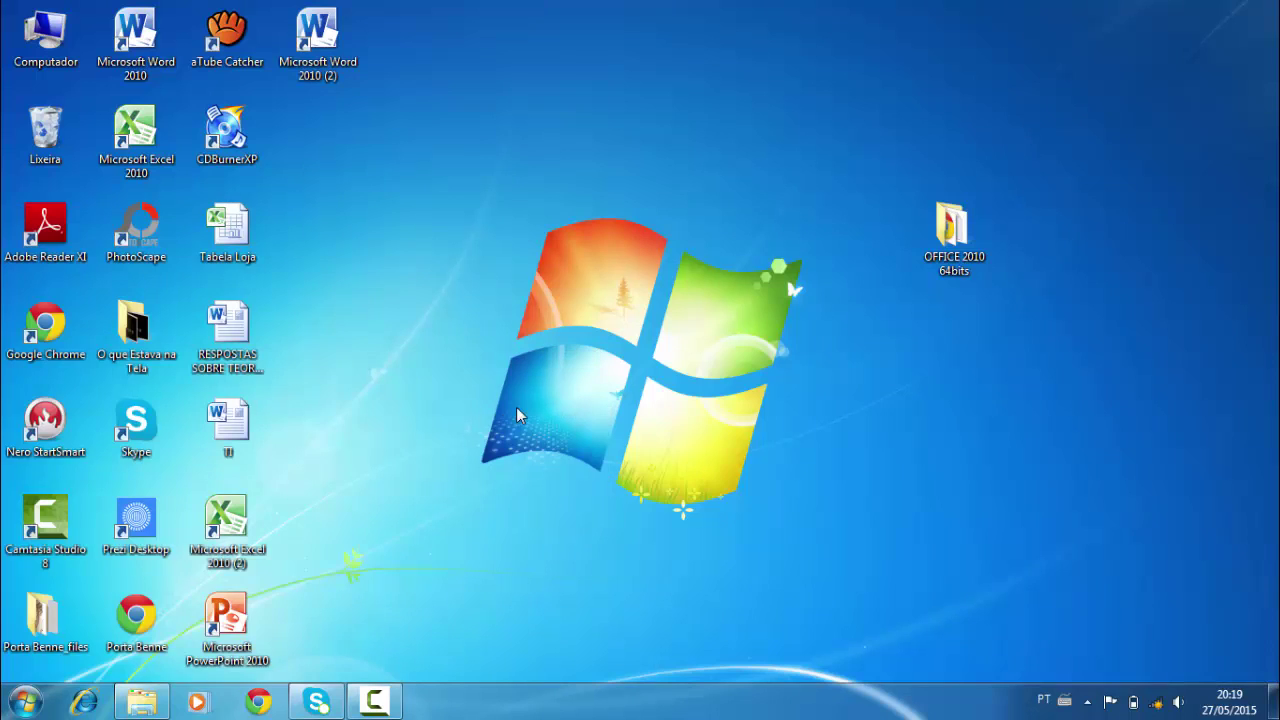
Launch Word 2010 from its desktop shortcut and close the Navegação pane.
{"action": "left_click", "coordinate": [346, 70]}
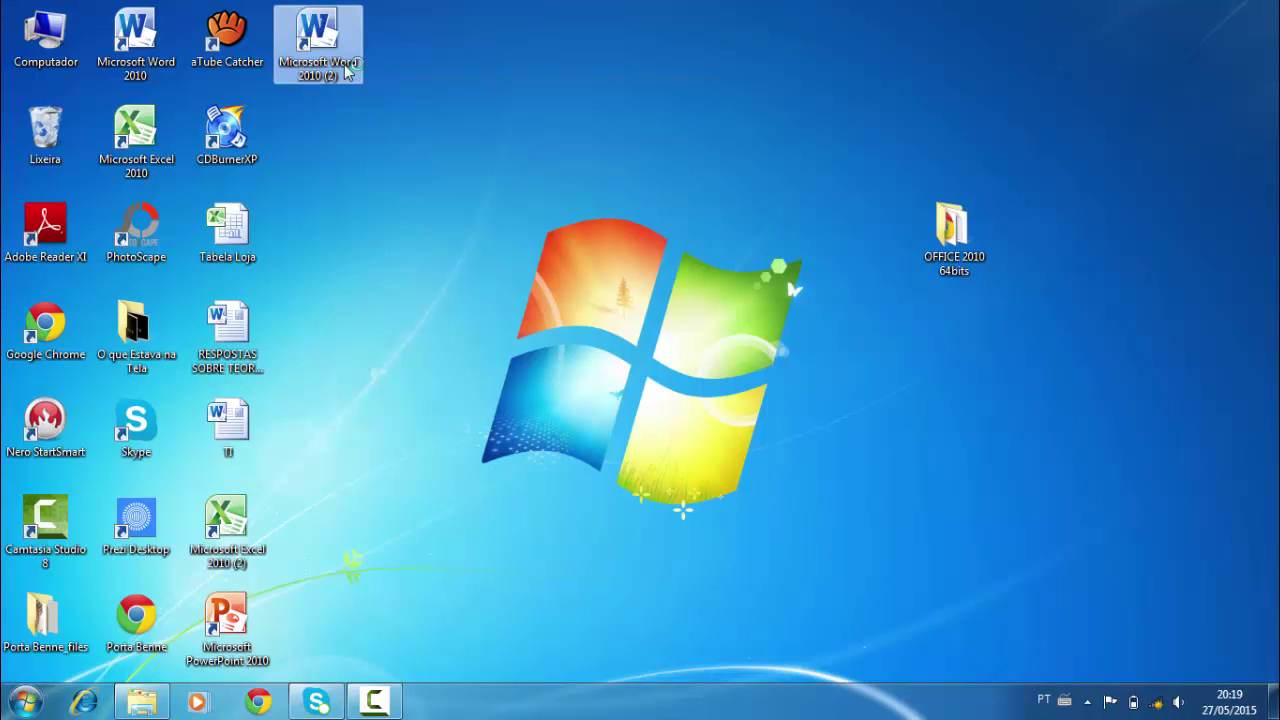
{"action": "double_click", "coordinate": [346, 70]}
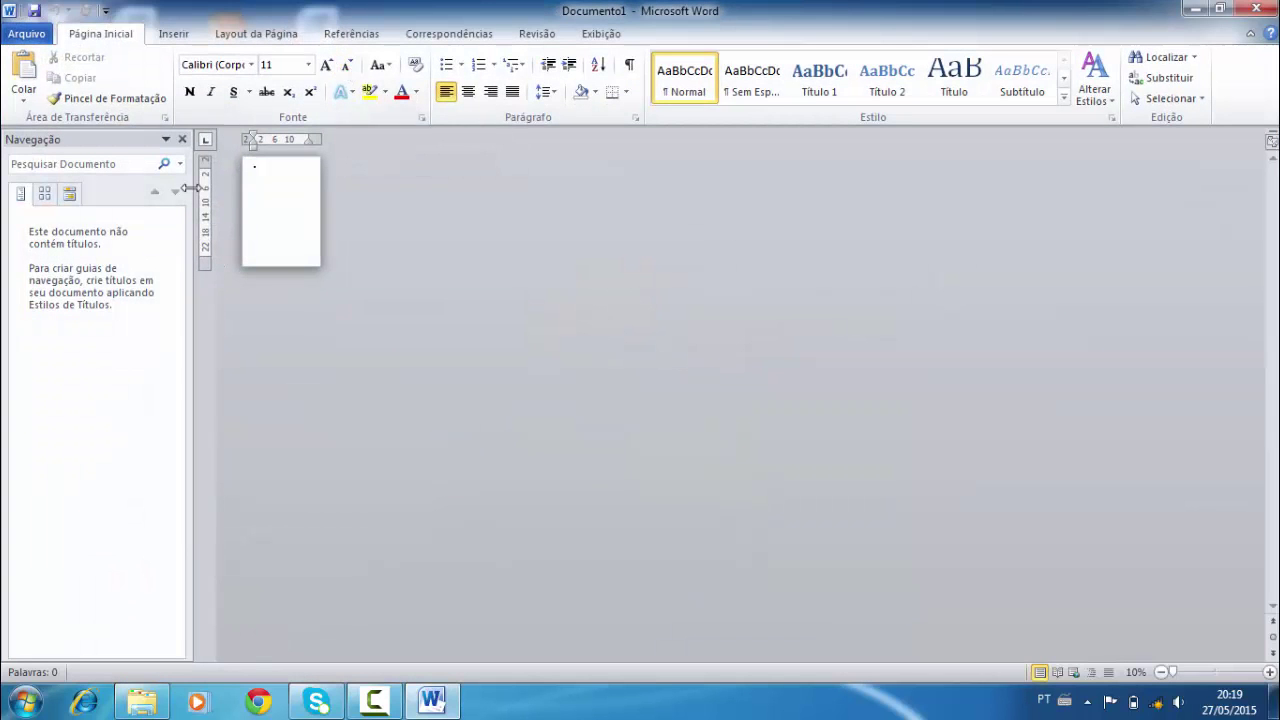
{"action": "left_click", "coordinate": [182, 139]}
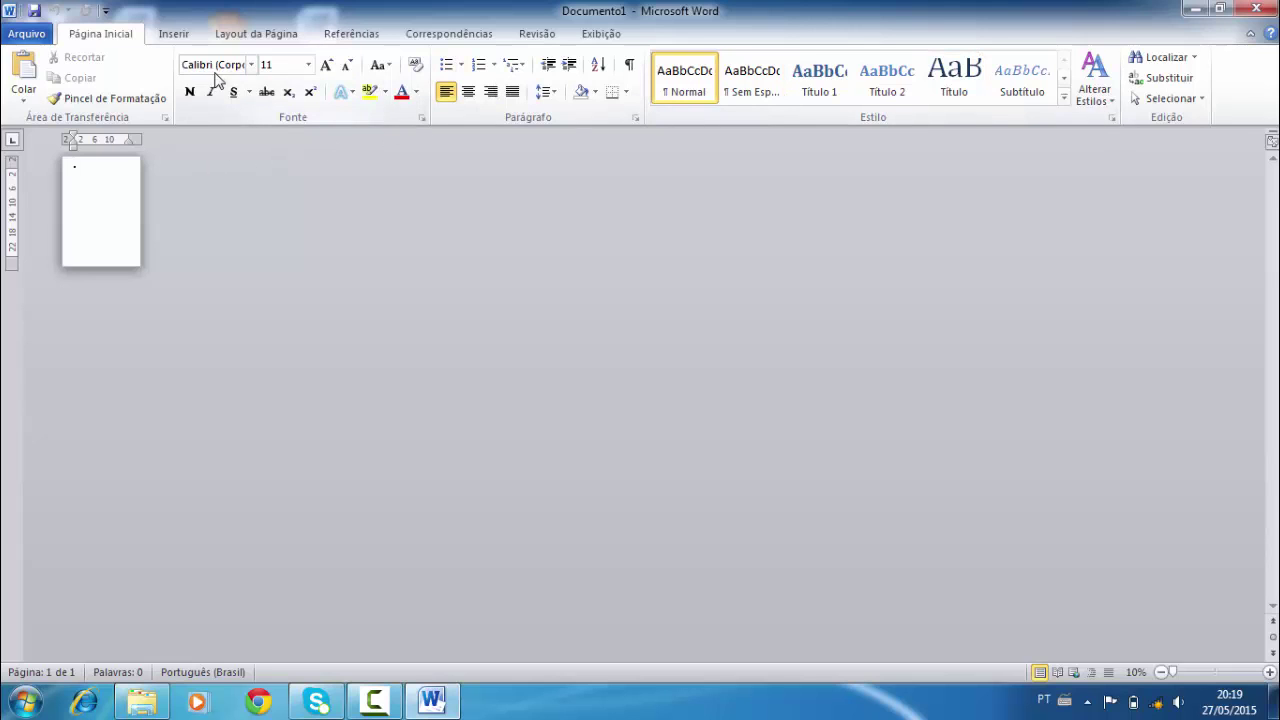
Show the Arquivo > Ajuda page with activation status and version 14.0.4760.1000 (64 bits).
{"action": "left_click", "coordinate": [30, 38]}
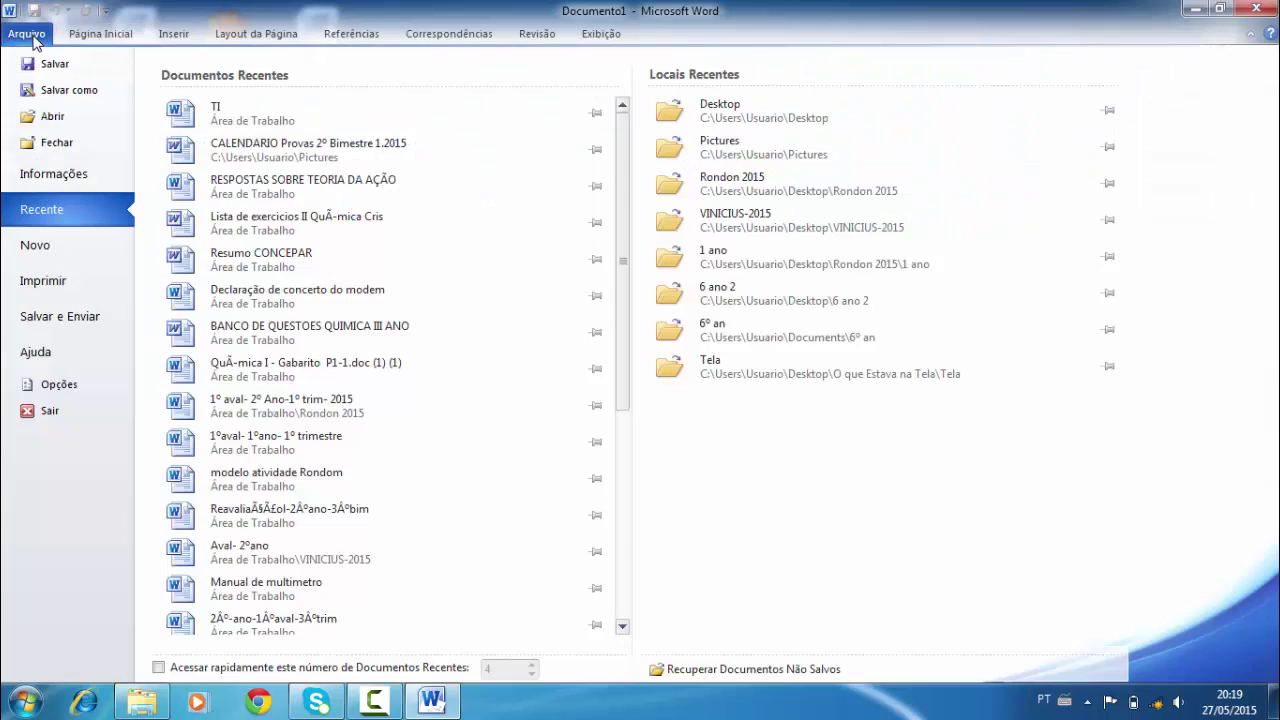
{"action": "left_click", "coordinate": [50, 353]}
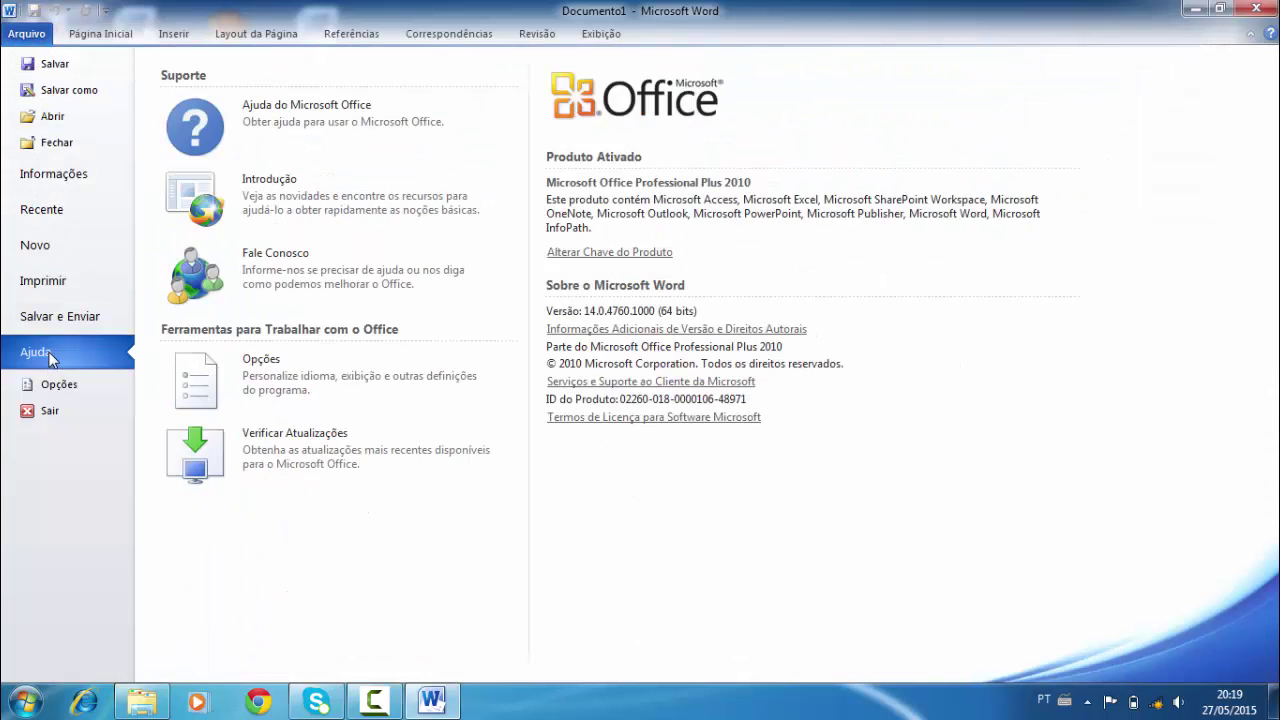